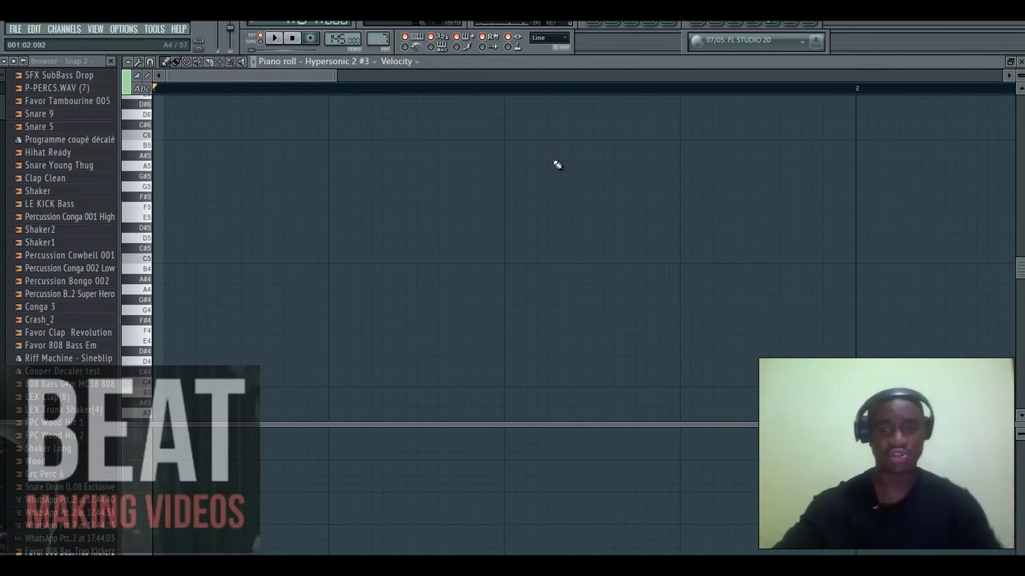
- Place the Guitare pattern at bar 1 on Track 6 in the playlist, play it back, and remove the clip
left_click(615, 26)
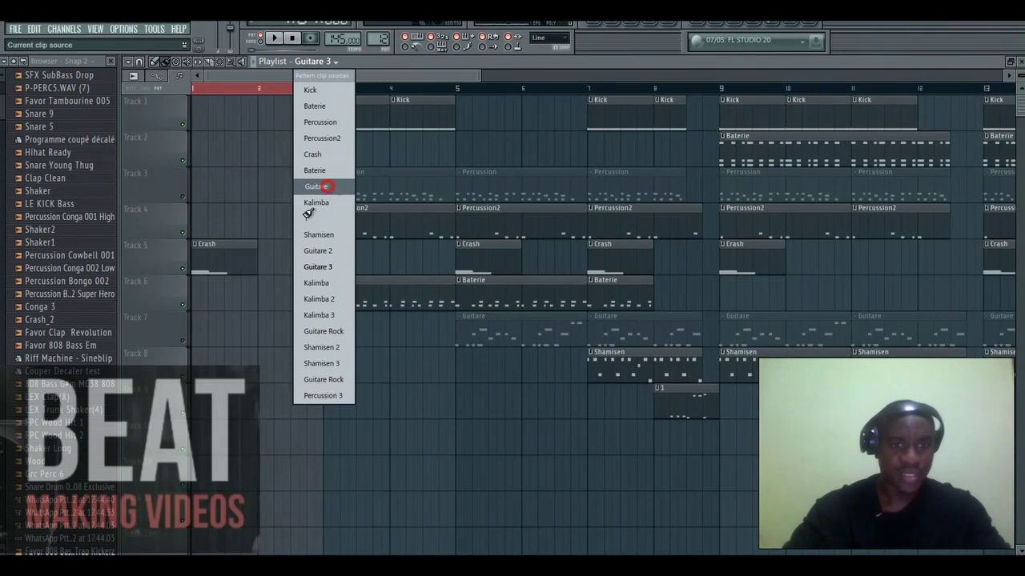
left_click(320, 186)
left_click(222, 297)
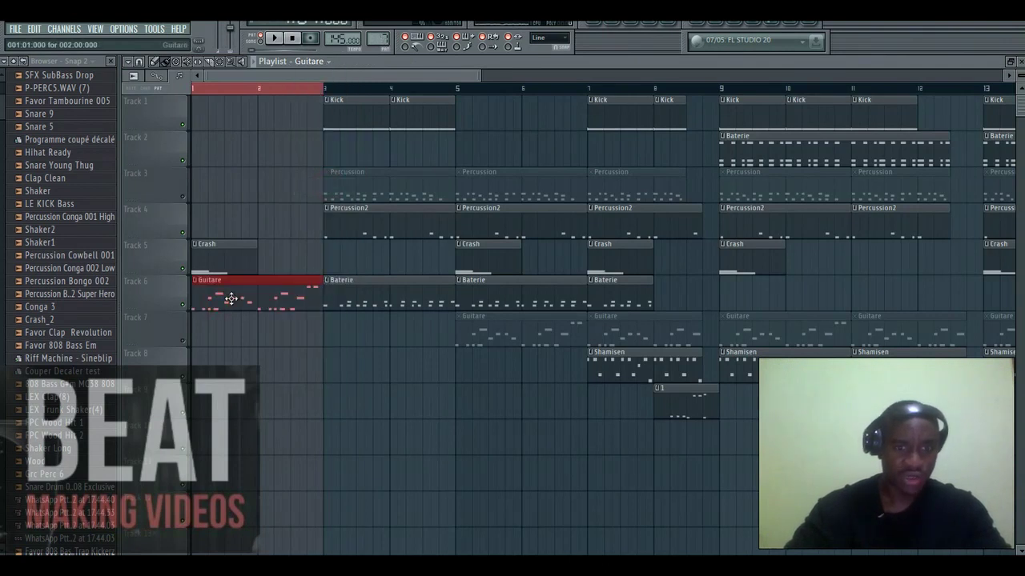
left_click(264, 44)
left_click(276, 40)
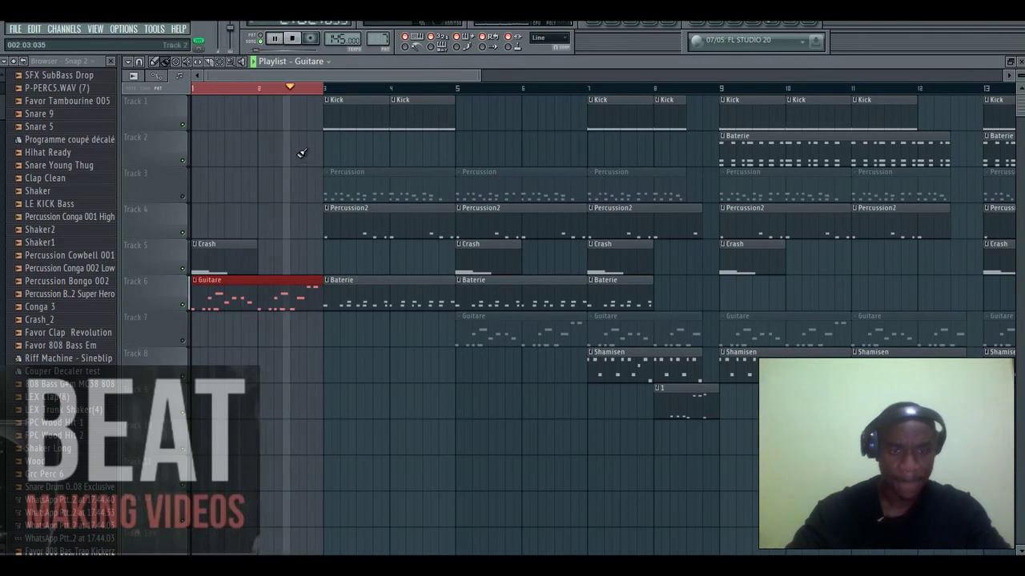
key("space")
right_click(272, 285)
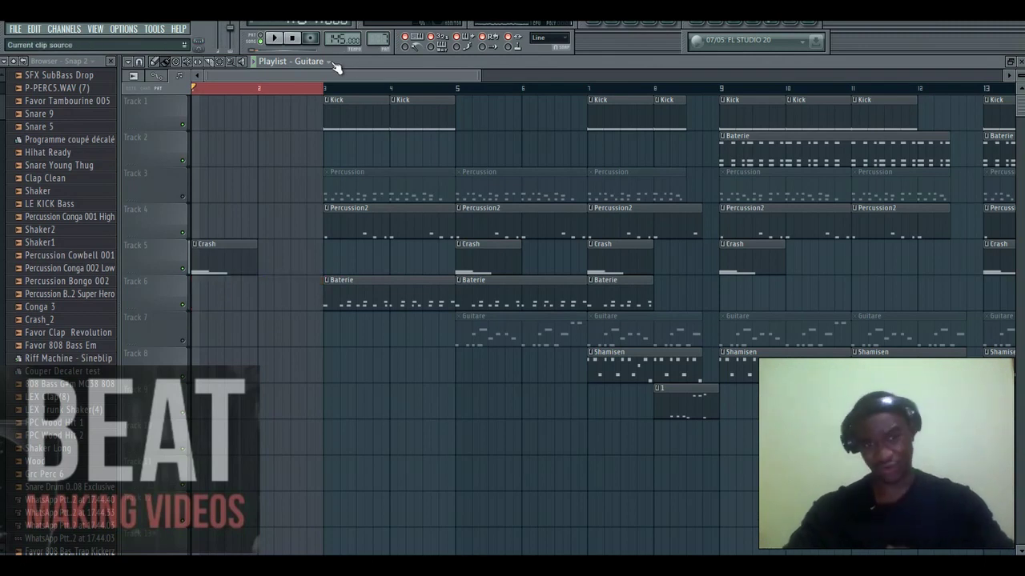
- Audition the Guitare 2 pattern at bar 1 on Track 6, then delete its clip and stop playback
left_click(327, 62)
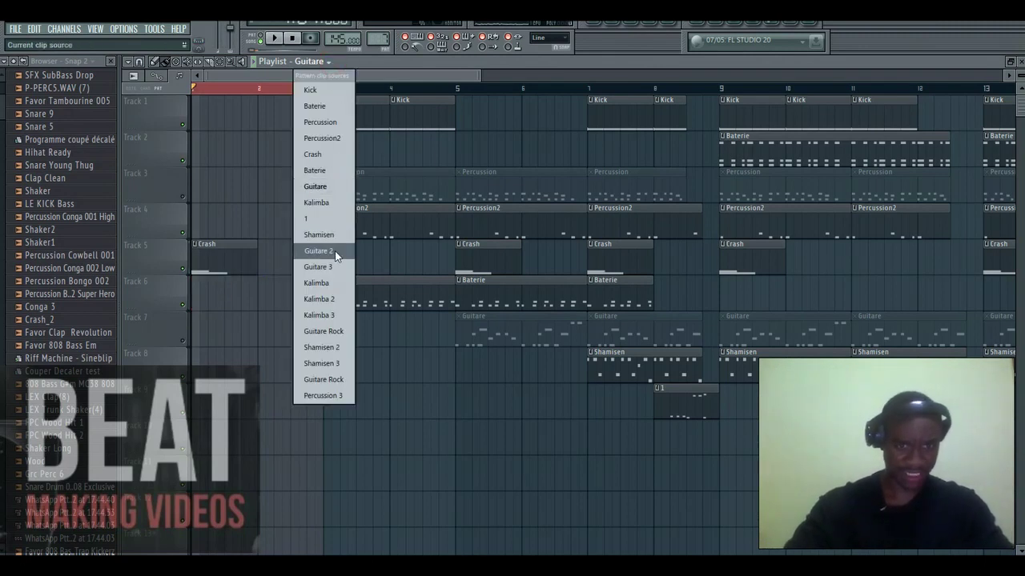
left_click(336, 252)
left_click(193, 303)
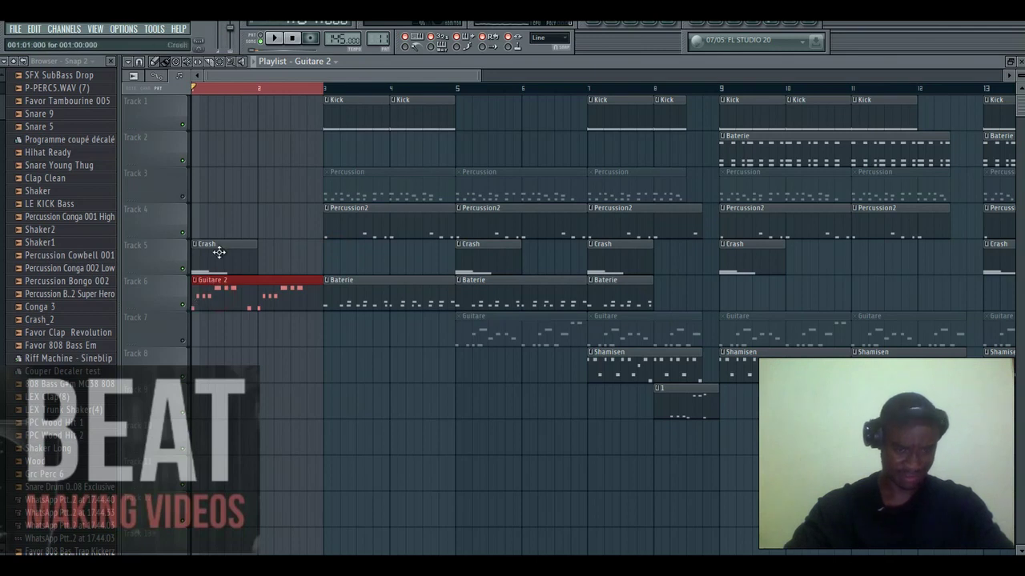
key("space")
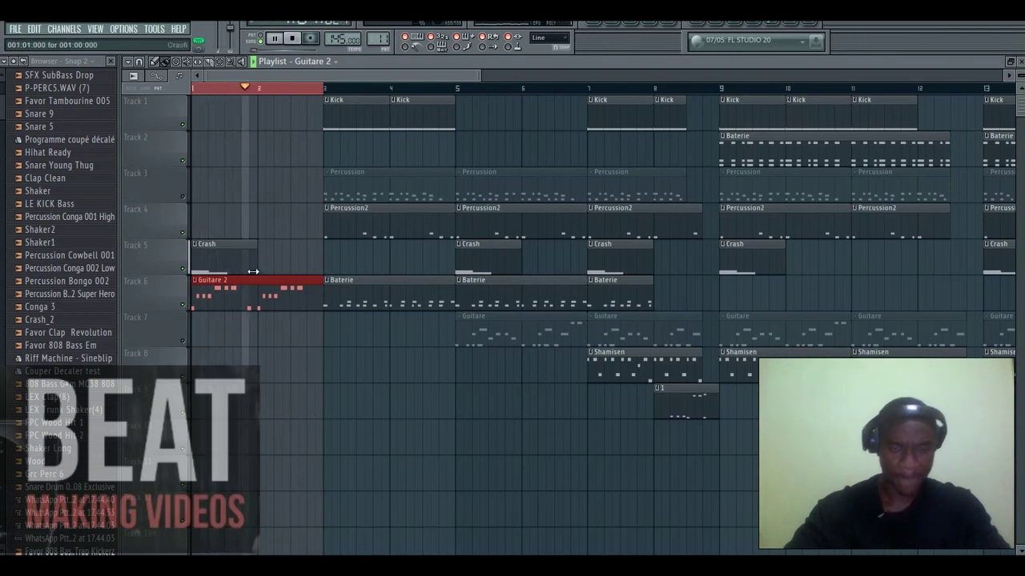
right_click(260, 281)
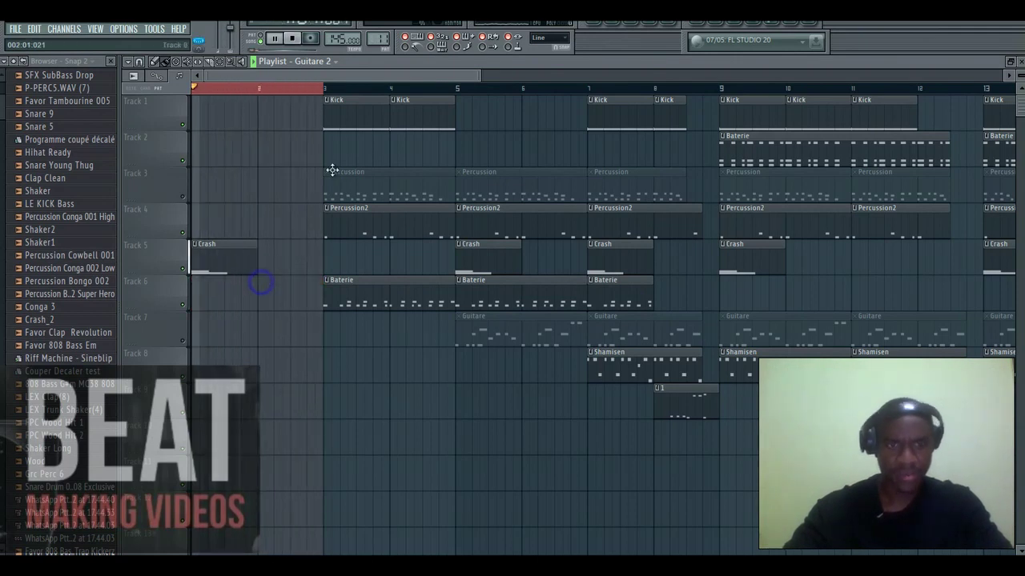
key("space")
- Audition the Guitare 3 pattern at bar 1 on Track 6 and delete its clip
left_click(337, 62)
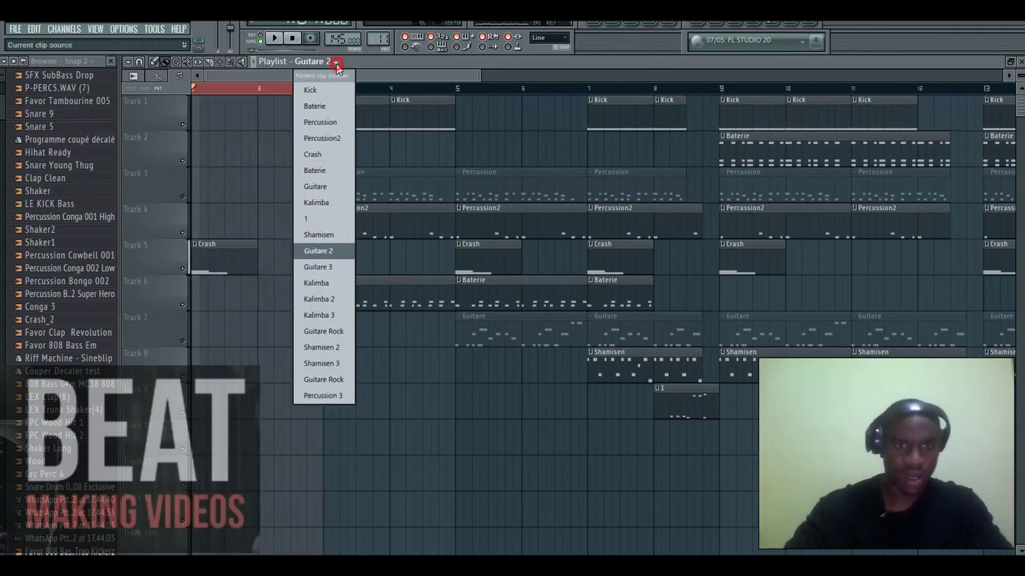
left_click(318, 267)
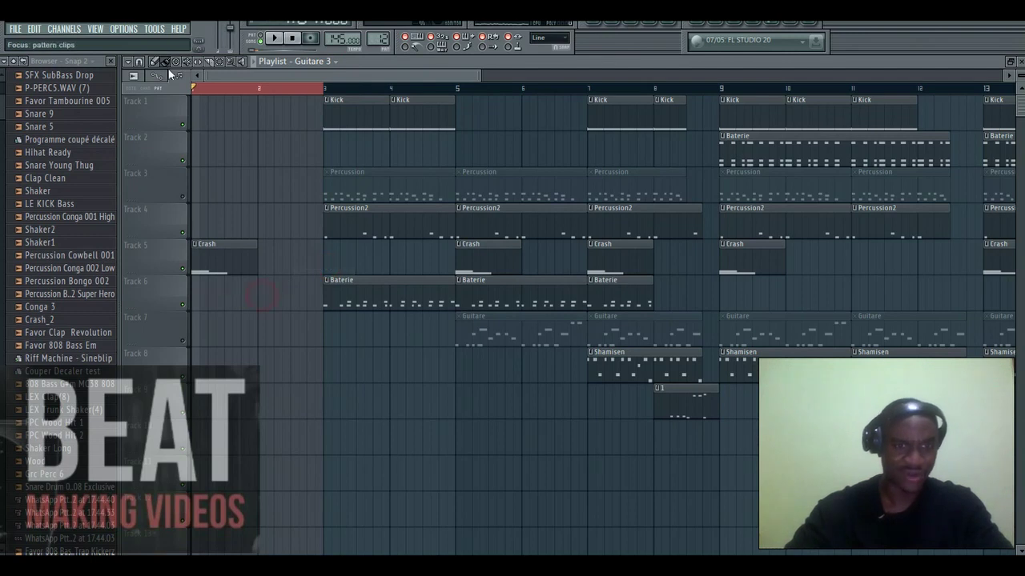
left_click(219, 290)
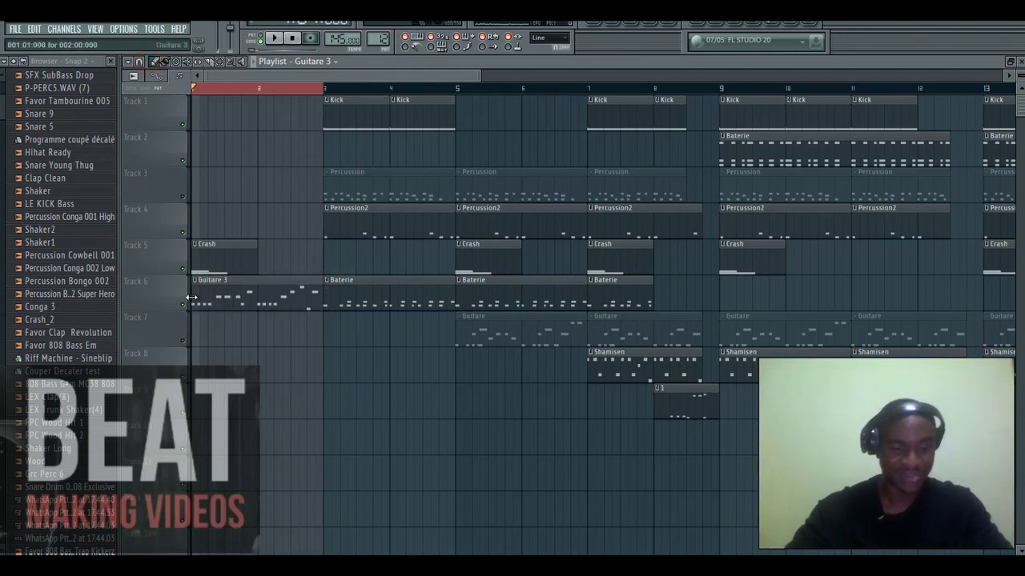
key("space")
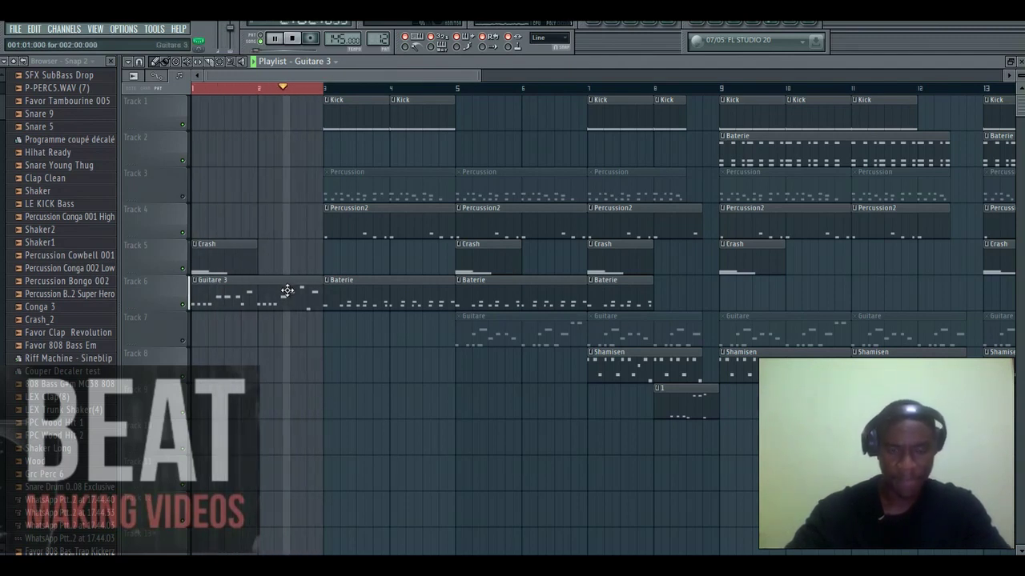
right_click(287, 290)
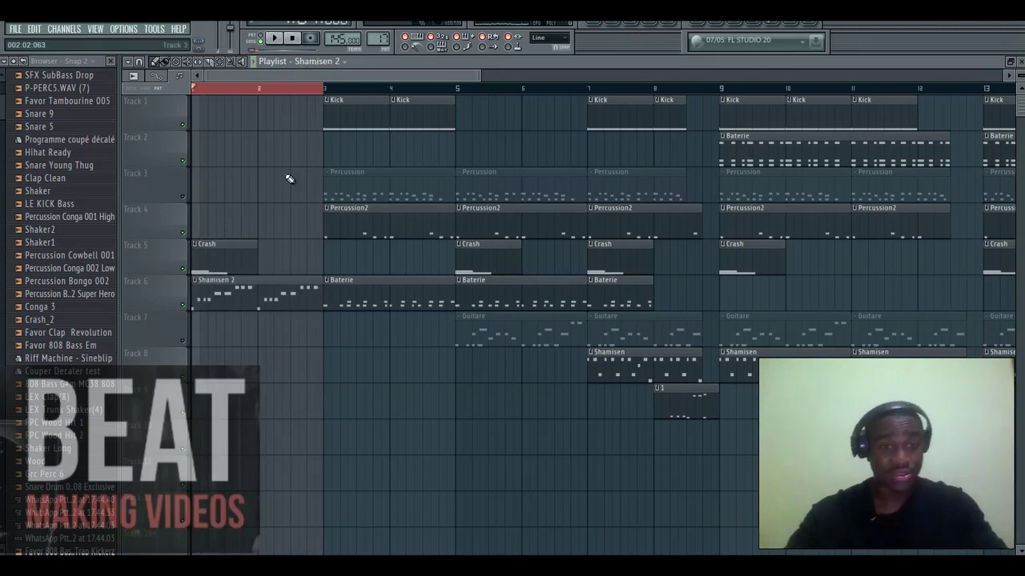
- Play back the Shamisen 2 clip at bar 1 on Track 6 and delete it
key("space")
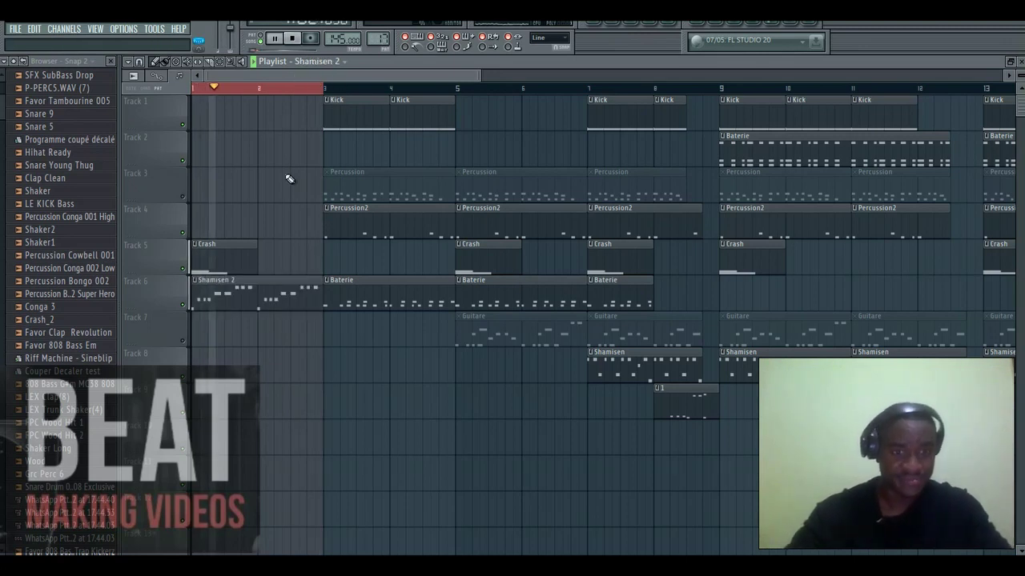
key("space")
right_click(272, 293)
- Place the Shamisen pattern at bar 1 on Track 6, listen to it, and remove the clip
left_click(346, 63)
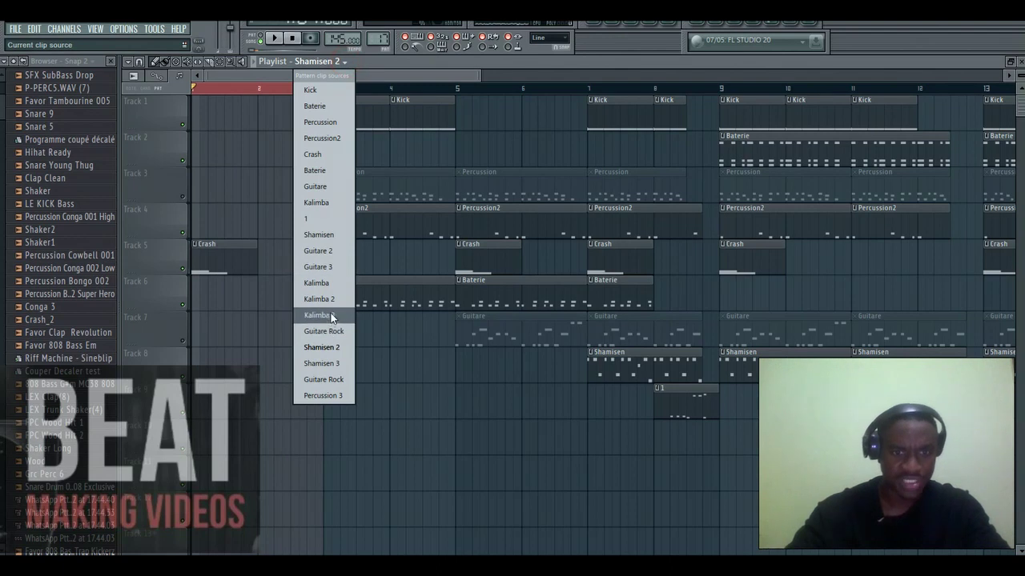
left_click(328, 235)
left_click_drag(233, 300, 207, 305)
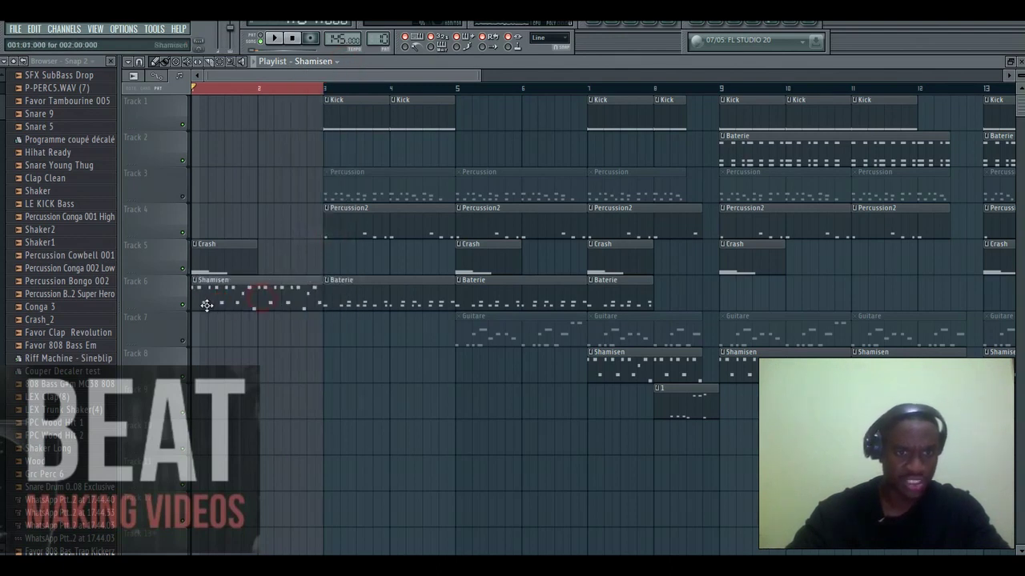
key("space")
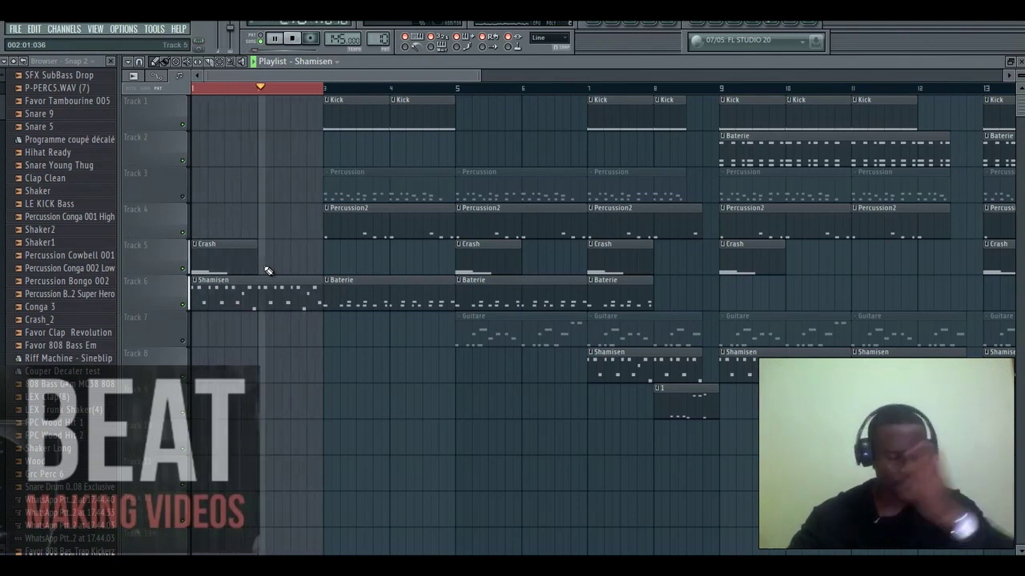
right_click(291, 293)
key("space")
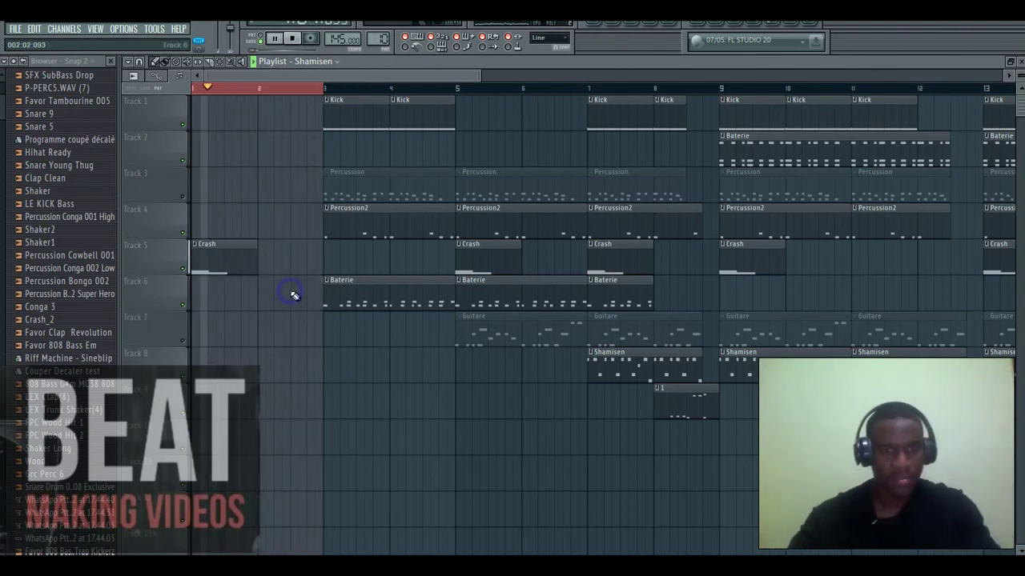
- Audition the Shamisen 3 pattern at bar 1 on Track 6 and delete its clip
left_click(337, 64)
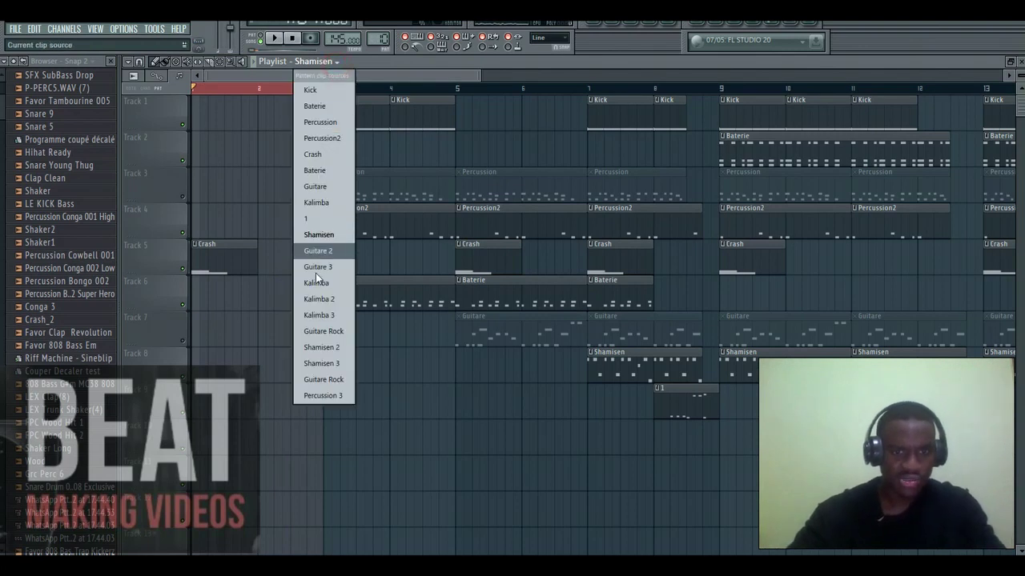
left_click(324, 363)
left_click(224, 297)
key("space")
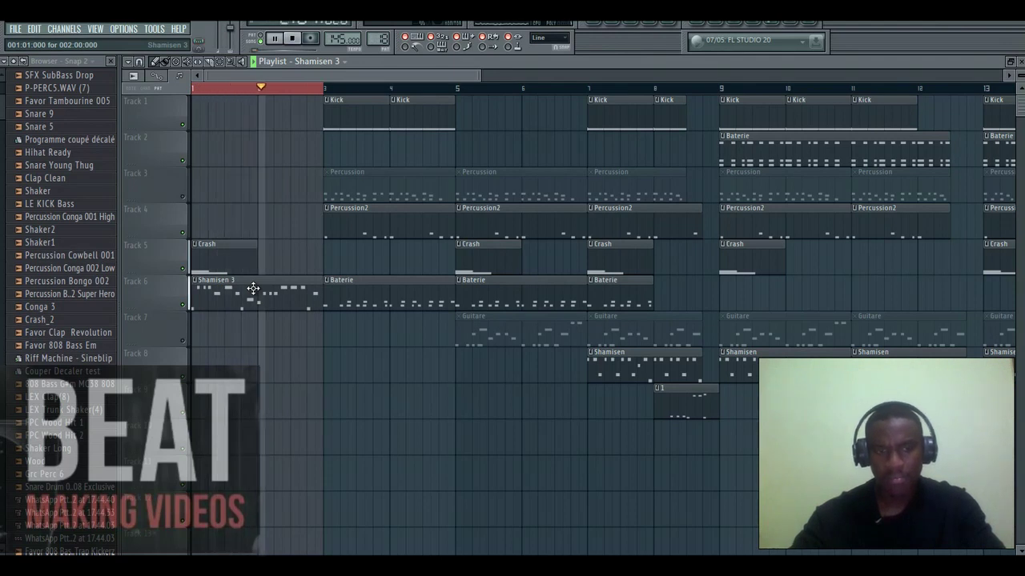
key("space")
right_click(253, 290)
- Place the second Kalimba pattern at bar 1 on Track 6, play it, and remove the clip
left_click(347, 62)
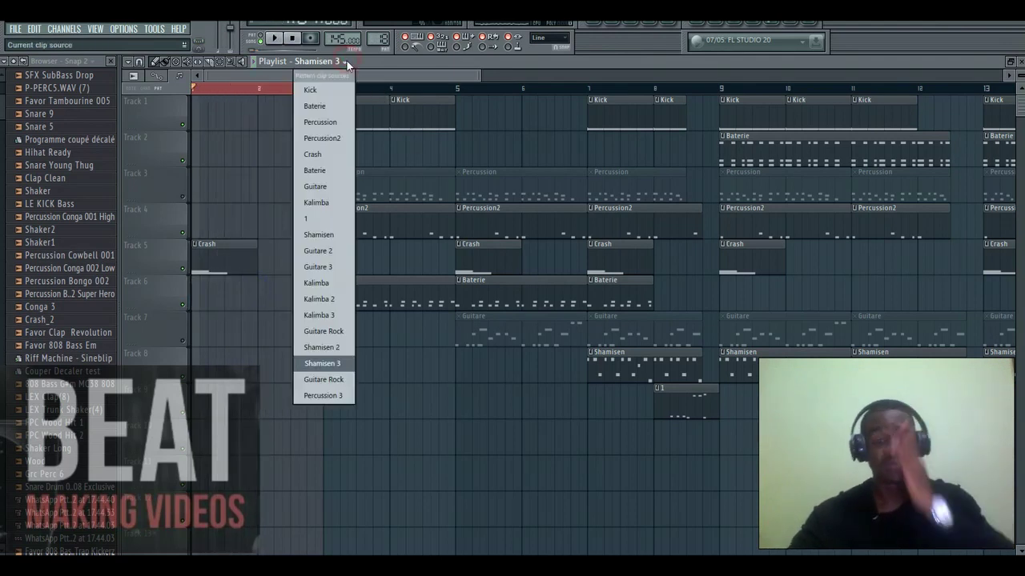
left_click(316, 282)
left_click_drag(257, 288, 216, 287)
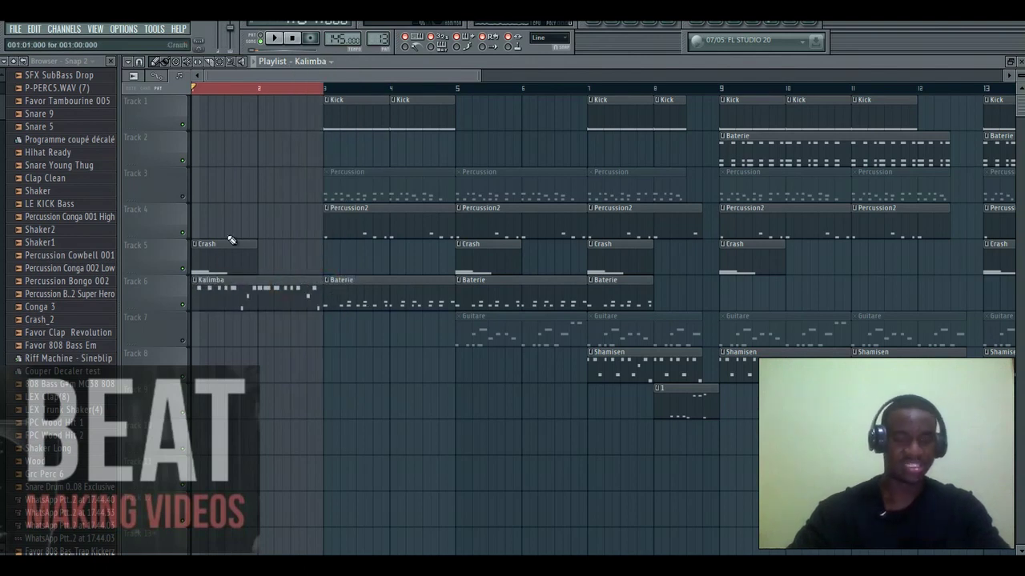
key("space")
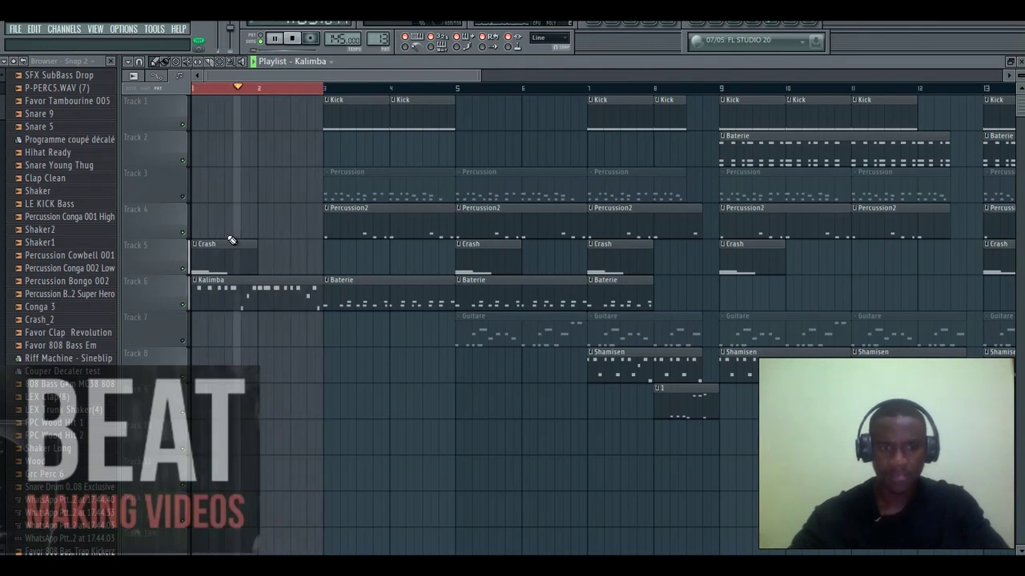
right_click(266, 305)
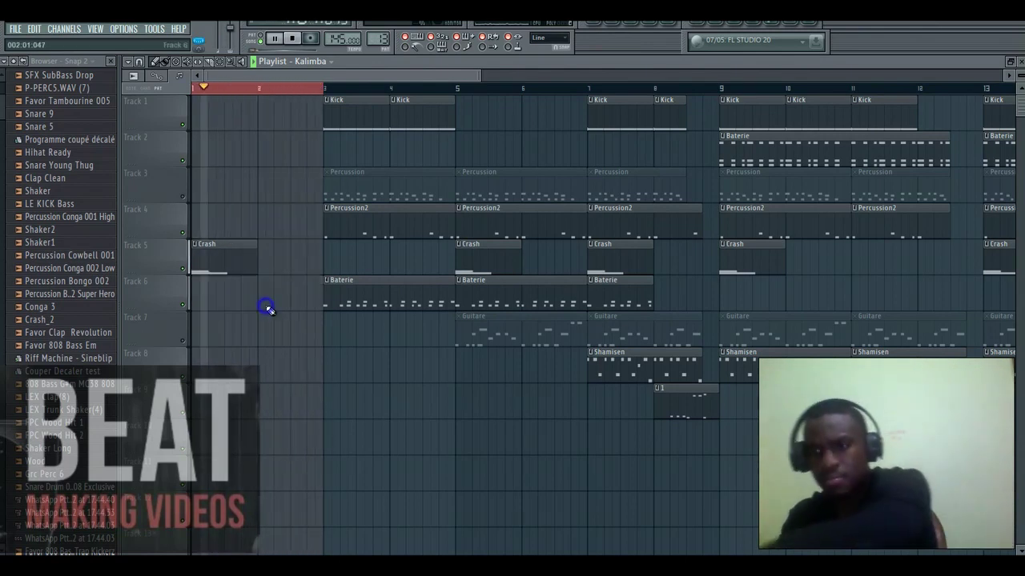
- Audition the Kalimba 2 pattern at bar 1 on Track 6, delete its clip and stop playback
left_click(330, 62)
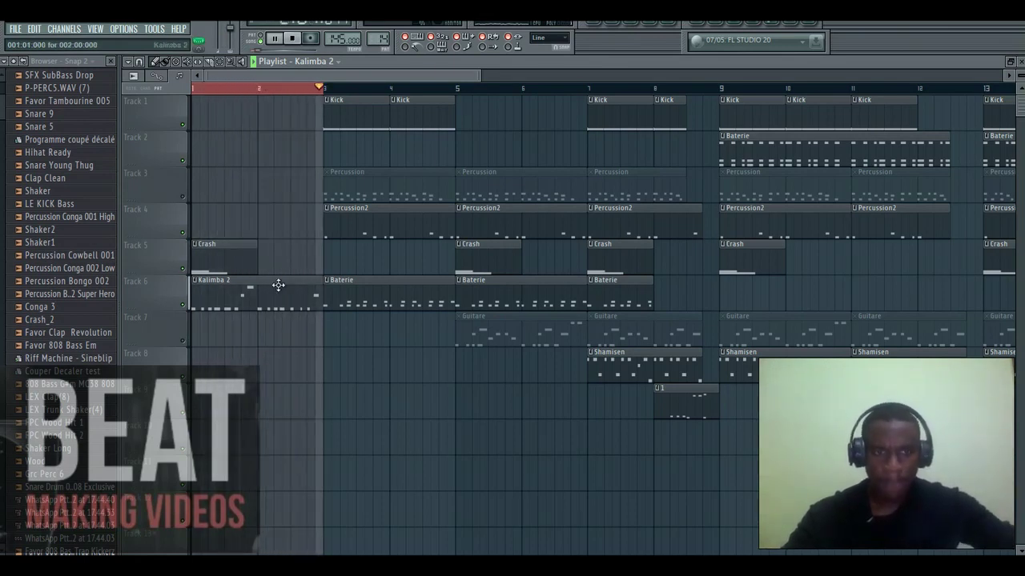
right_click(276, 286)
key("space")
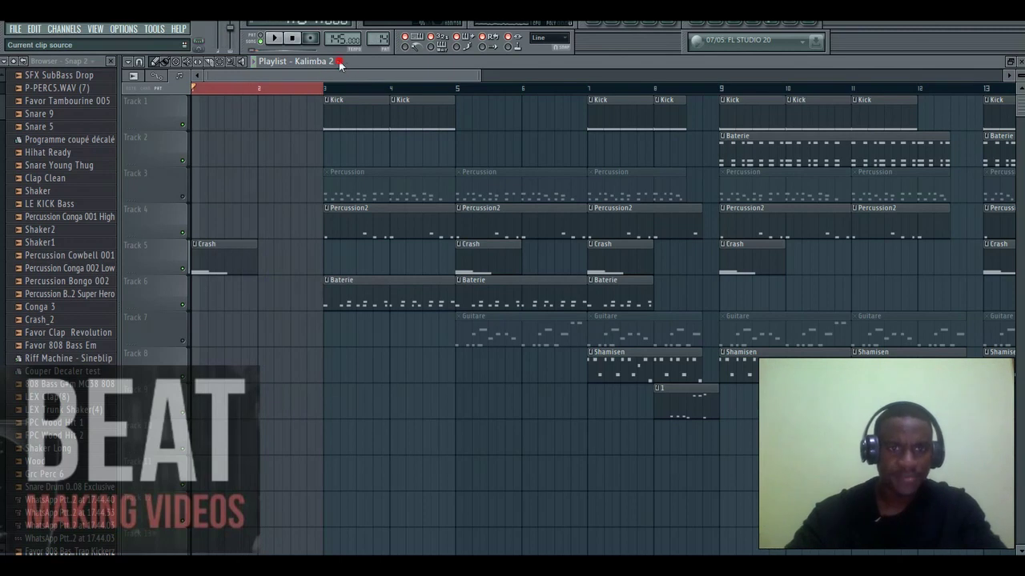
- Place the Kalimba 3 pattern at bar 1 on Track 6, play it back, and delete the clip
left_click(310, 62)
left_click(326, 305)
left_click(210, 290)
left_click_drag(231, 295, 215, 294)
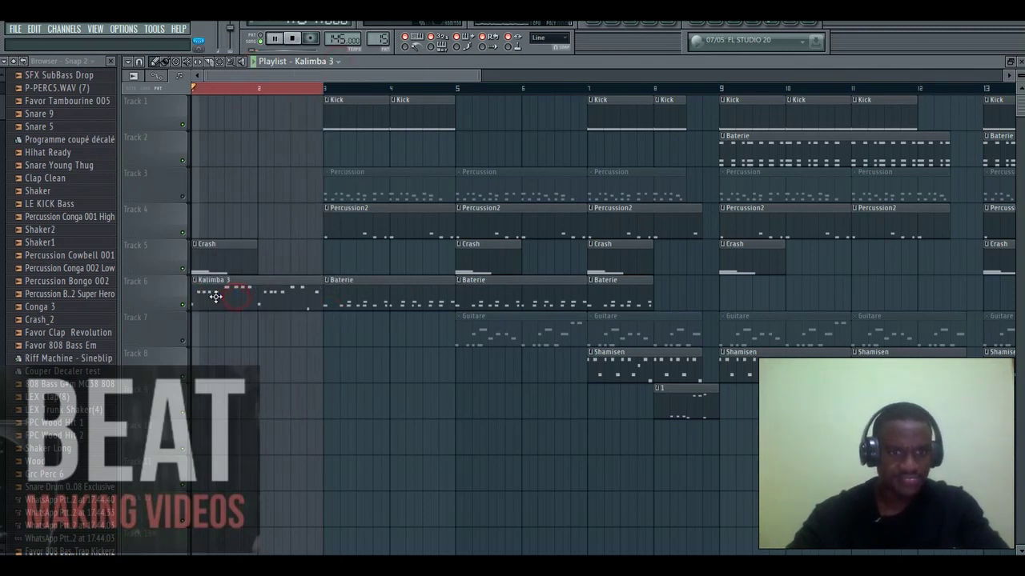
key("space")
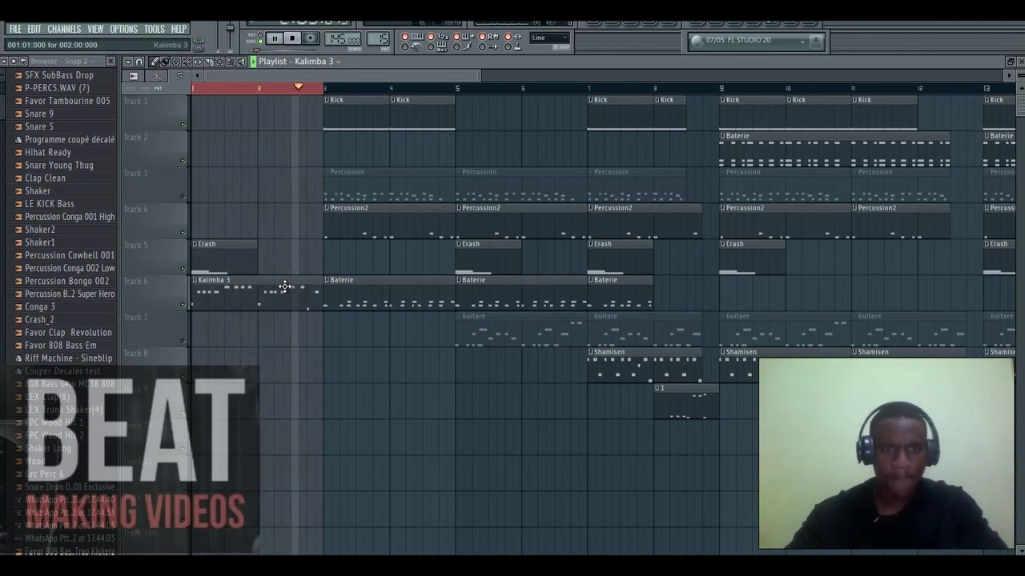
key("space")
right_click(285, 285)
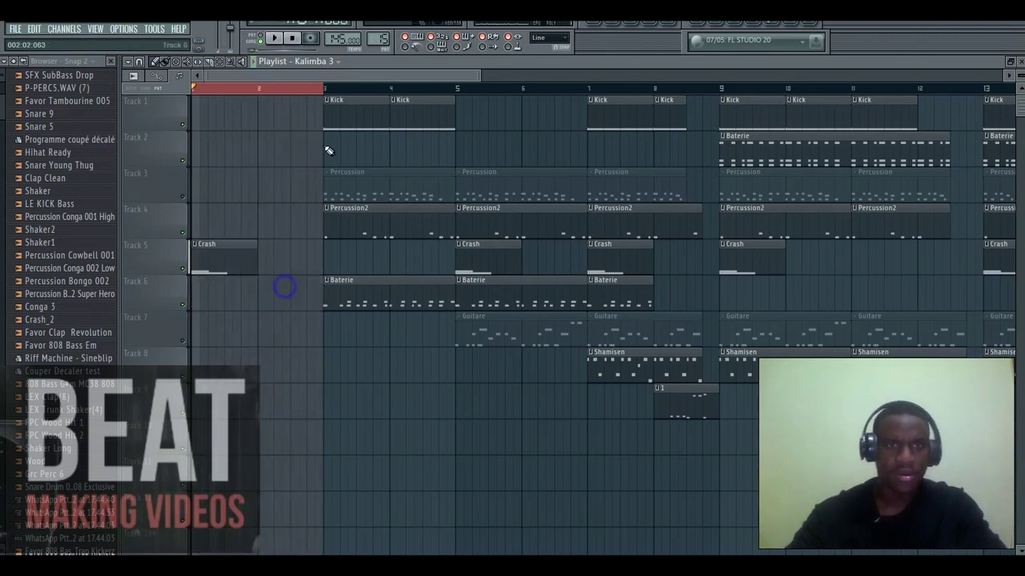
- Audition the second Guitare Rock pattern at bar 1 on Track 6 and delete its clip
left_click(336, 62)
left_click(341, 380)
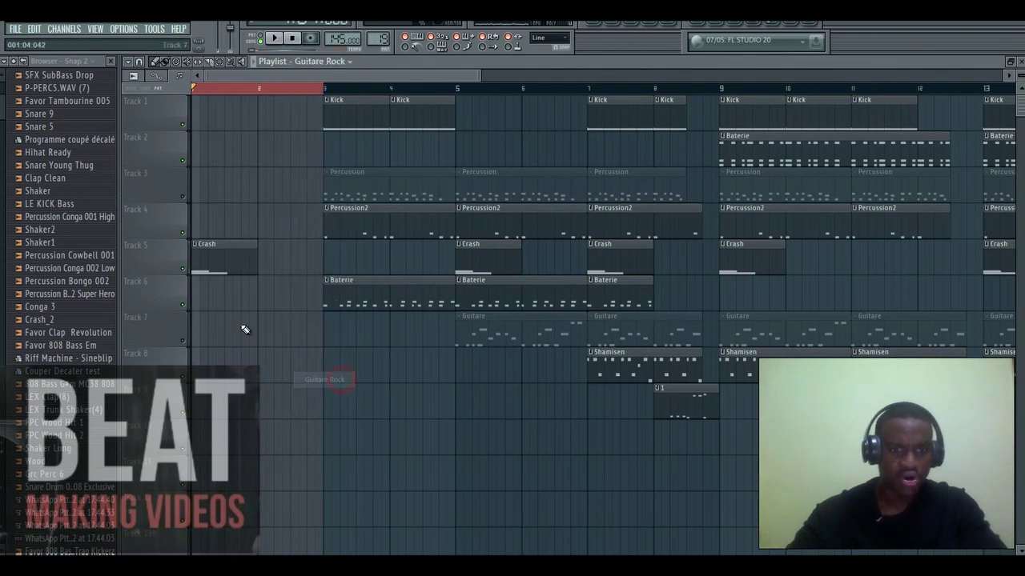
left_click(240, 289)
key("space")
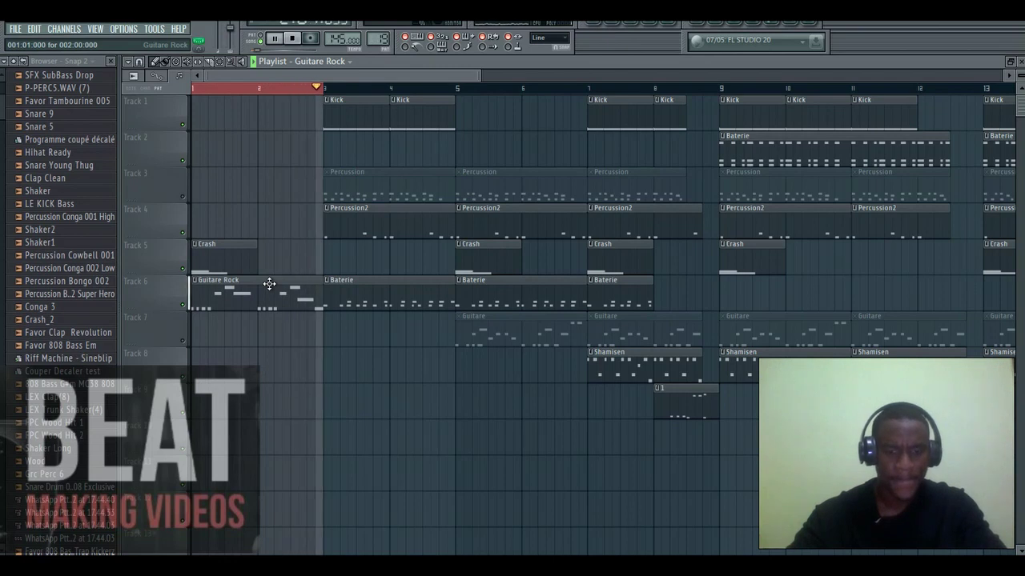
key("space")
right_click(271, 287)
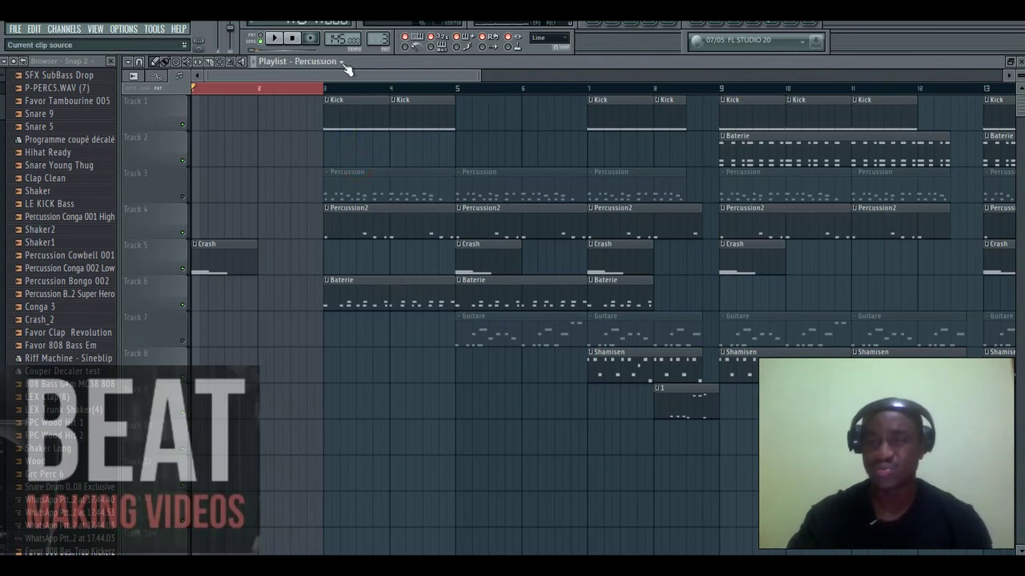
- Place the Percussion pattern at bar 1 on Track 3, unmute that track, and start playback
left_click(201, 190)
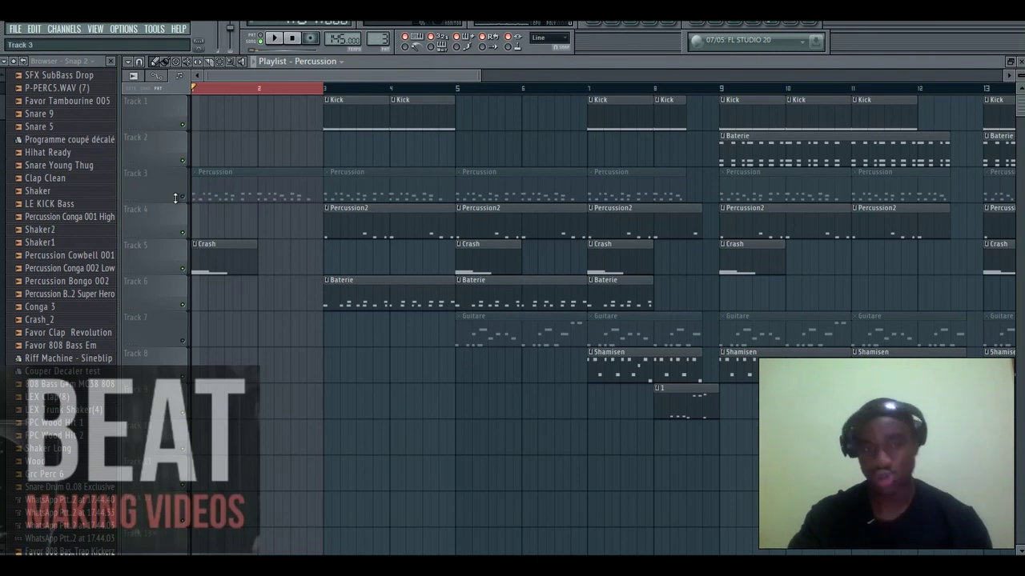
left_click(182, 196)
left_click(275, 38)
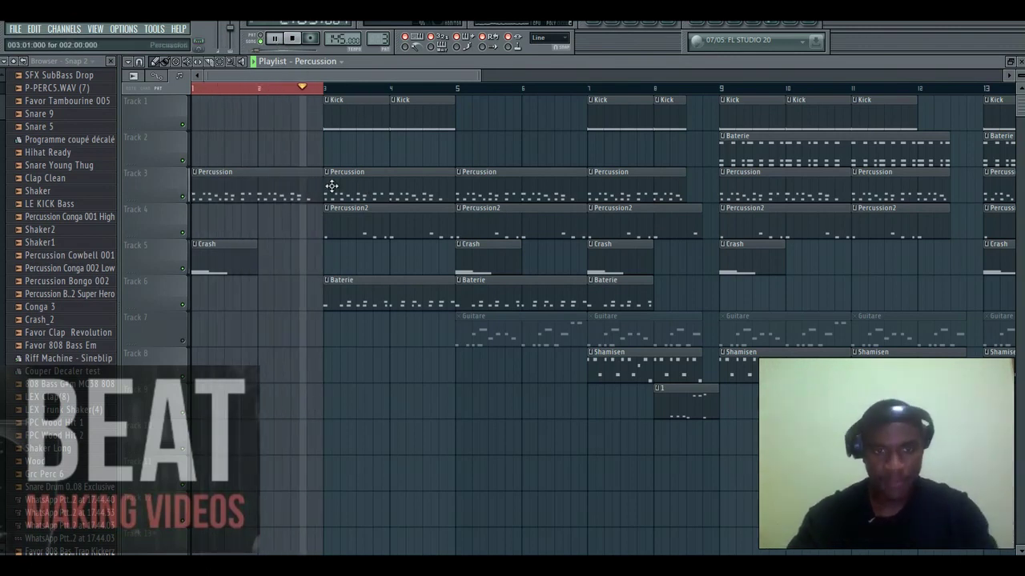
- Place the Percussion2 pattern at bar 1 on Track 4, play it back, and delete the clip
left_click(407, 224)
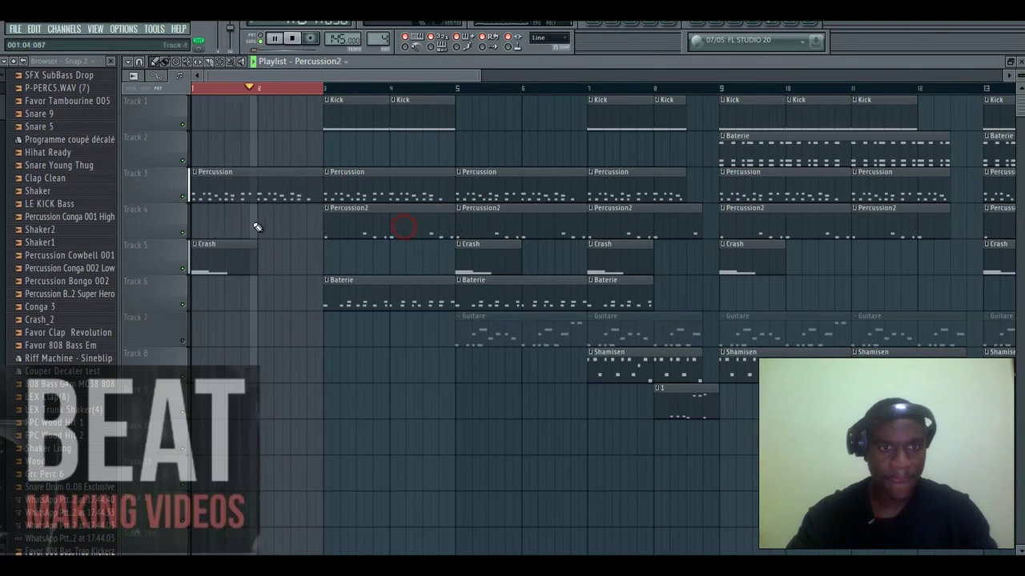
key("space")
left_click(237, 219)
left_click_drag(237, 219, 205, 221)
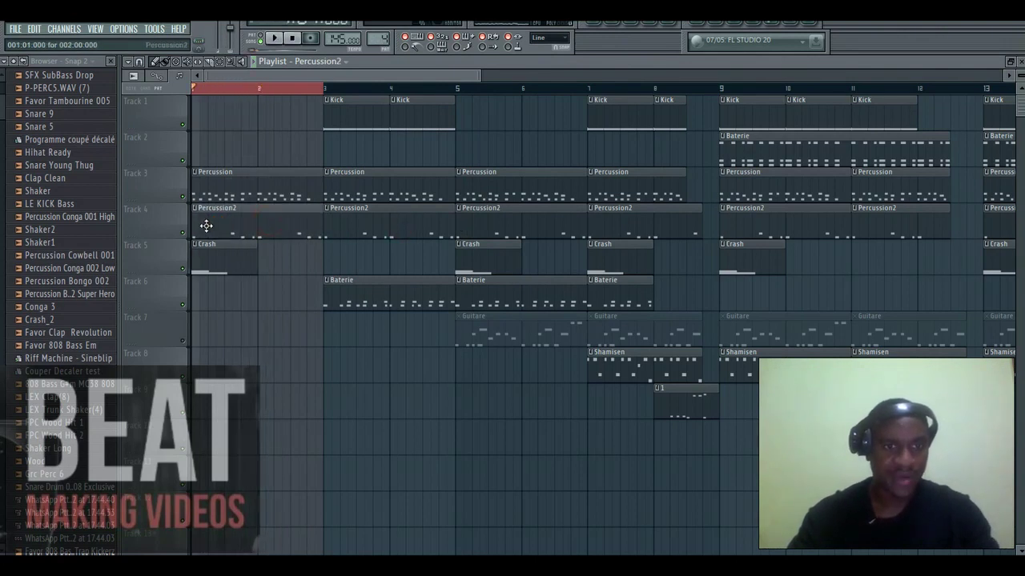
key("space")
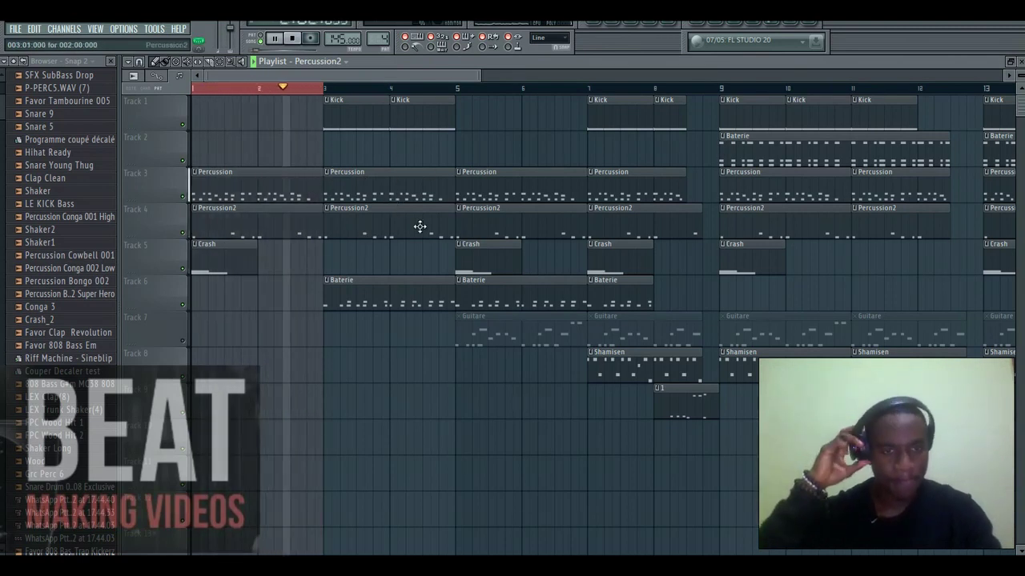
key("space")
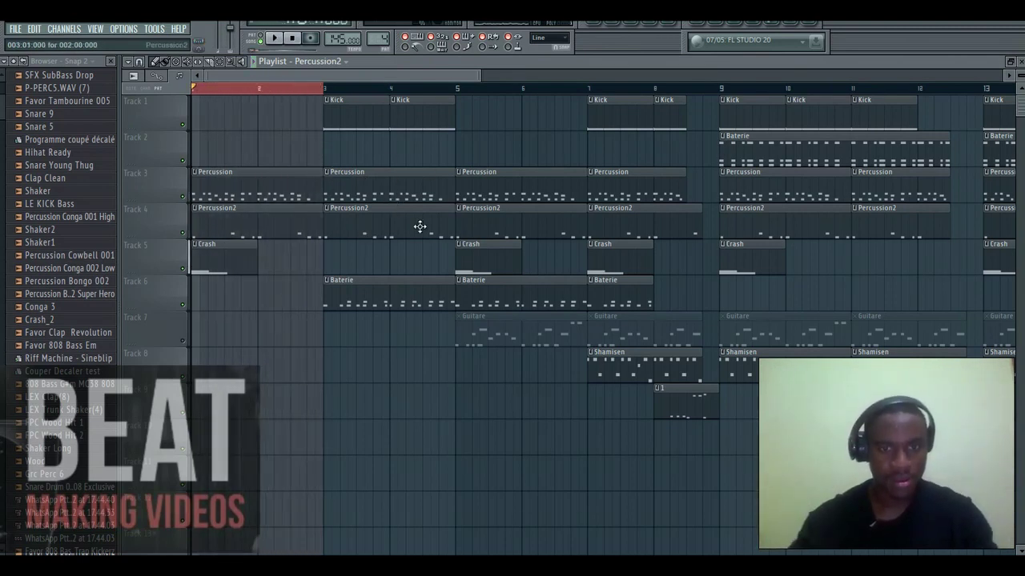
left_click(305, 222)
- Place the Percussion 3 pattern at bar 1 on Track 8 and play it with Track 3 muted, ending with that track unmuted
left_click(302, 61)
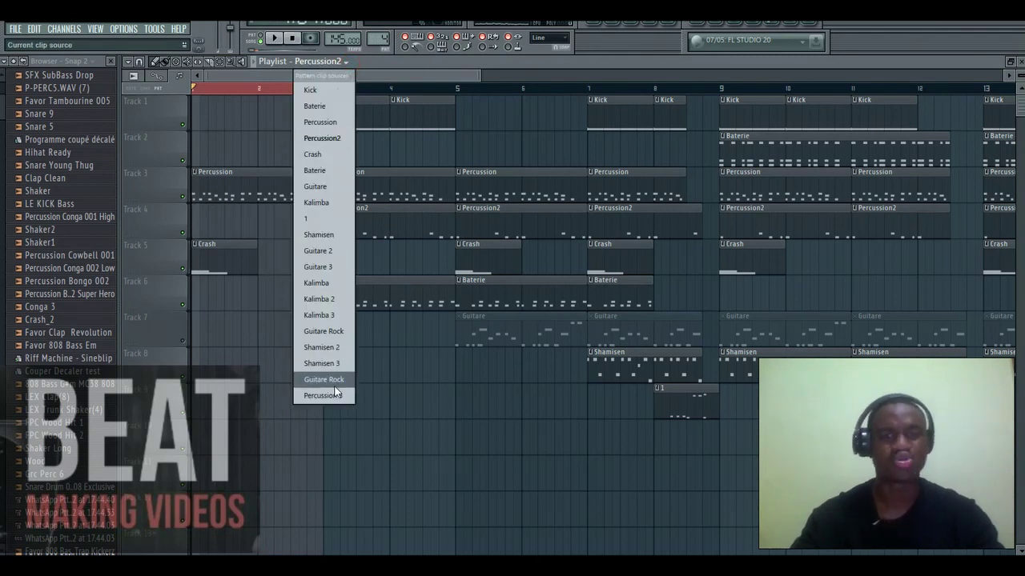
left_click(334, 395)
left_click_drag(263, 352, 194, 352)
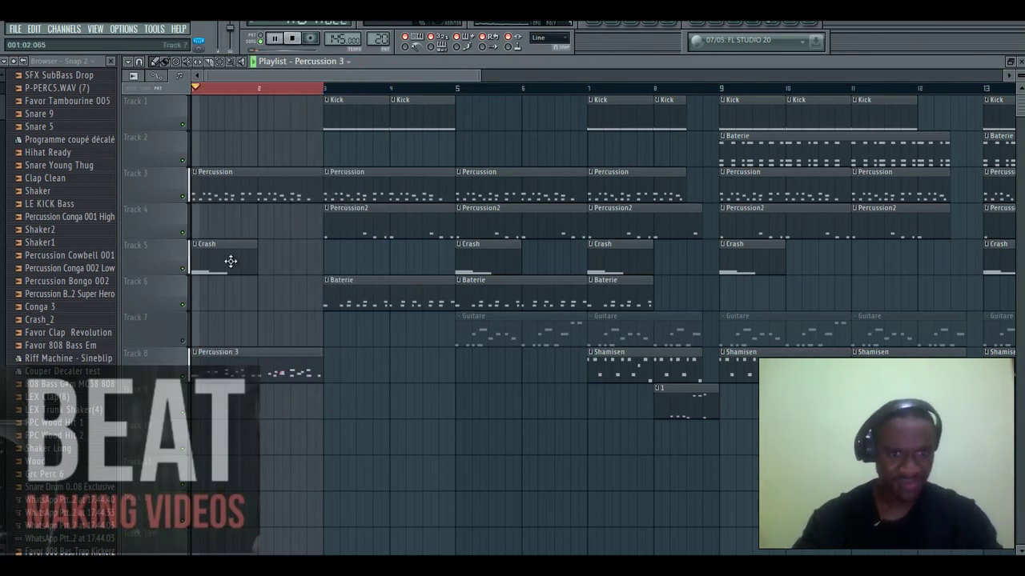
left_click(184, 198)
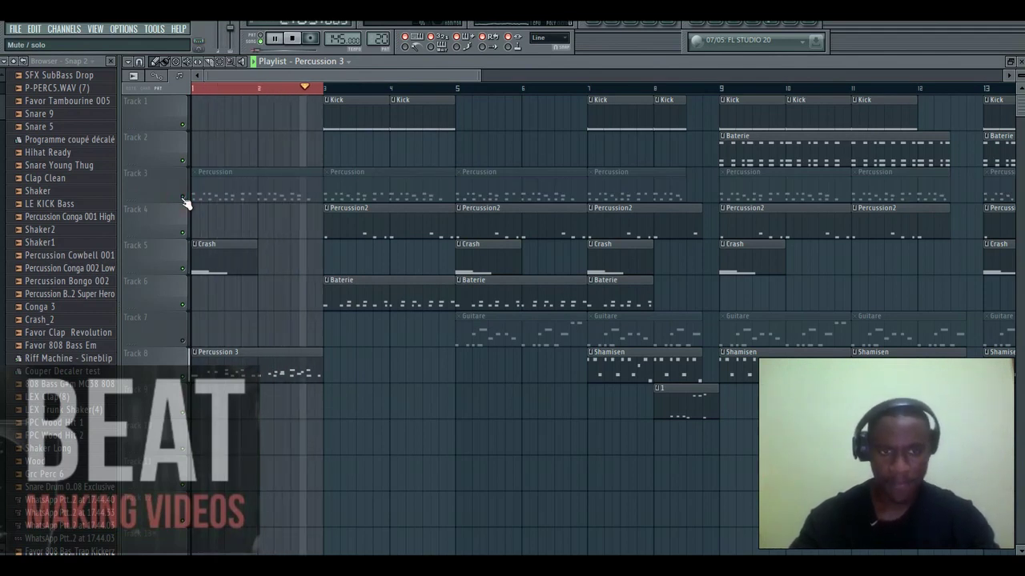
left_click(184, 197)
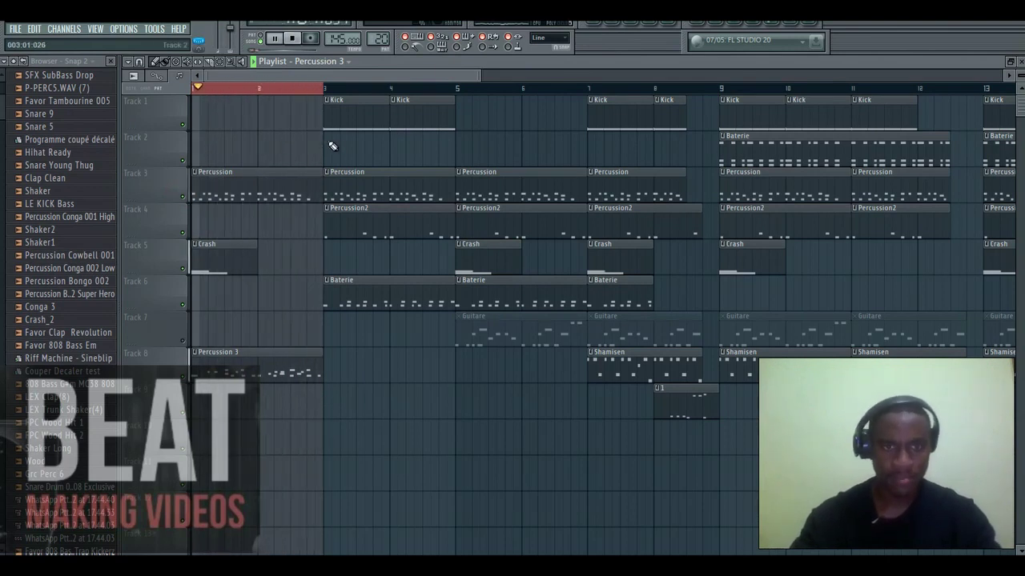
- Place Kick clips at bars 1 and 2 on Track 1 and play them with the percussion
left_click(348, 112)
left_click(211, 119)
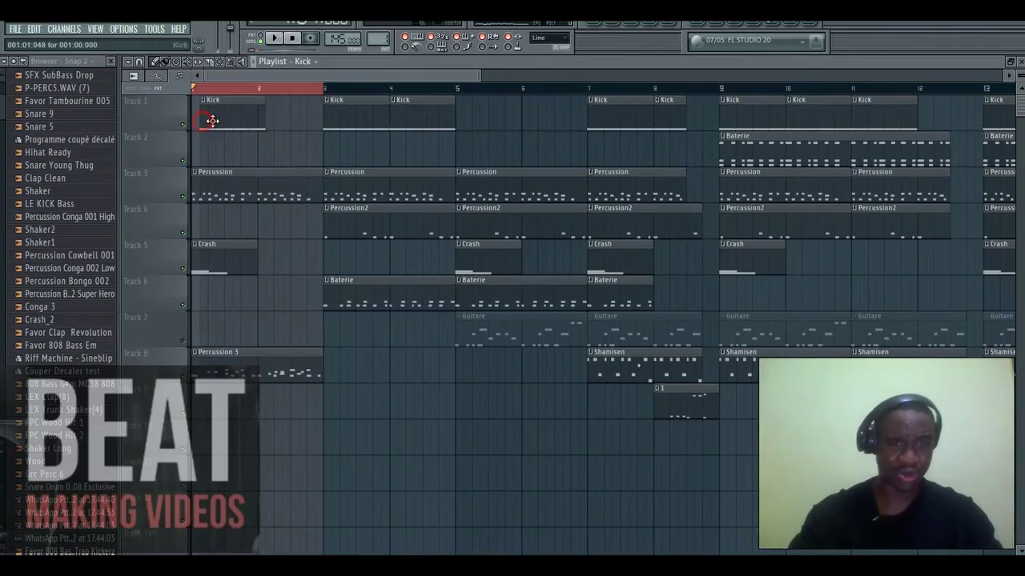
left_click(264, 126)
key("space")
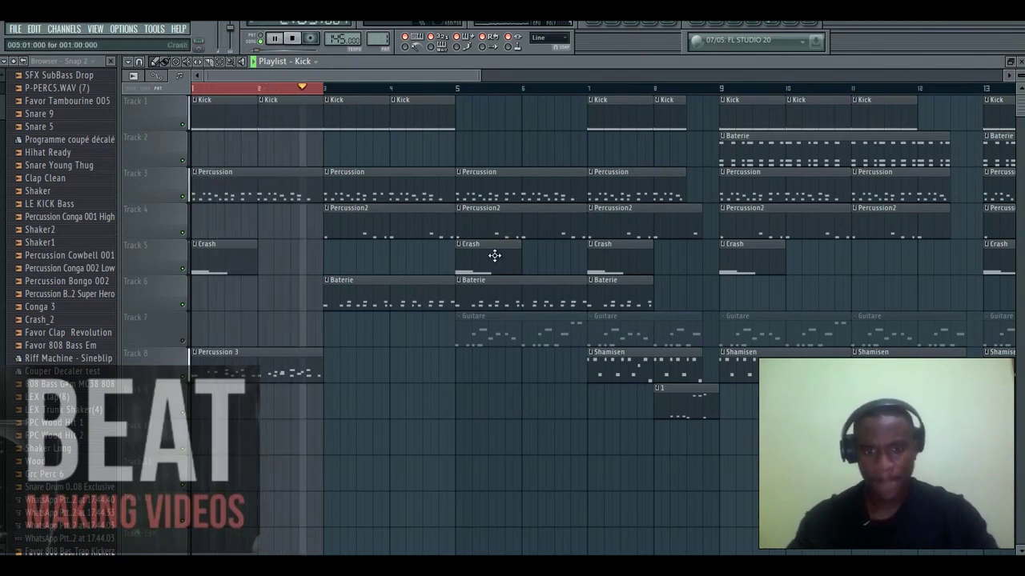
- Place the Guitare pattern at bar 1 on Track 7, unmute the track to audition it, mute it again and stop playback
left_click(485, 343)
left_click(202, 337)
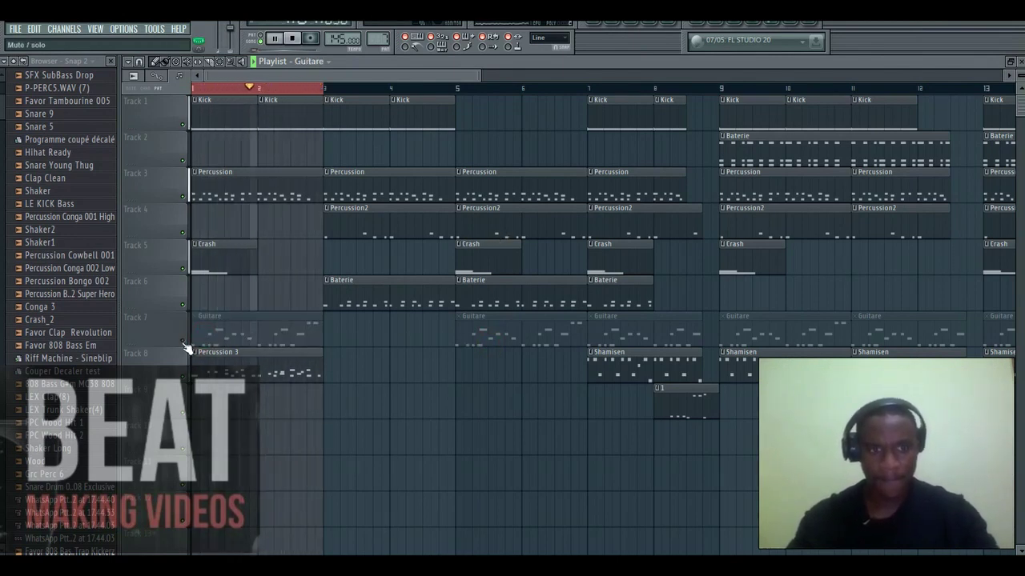
left_click(183, 342)
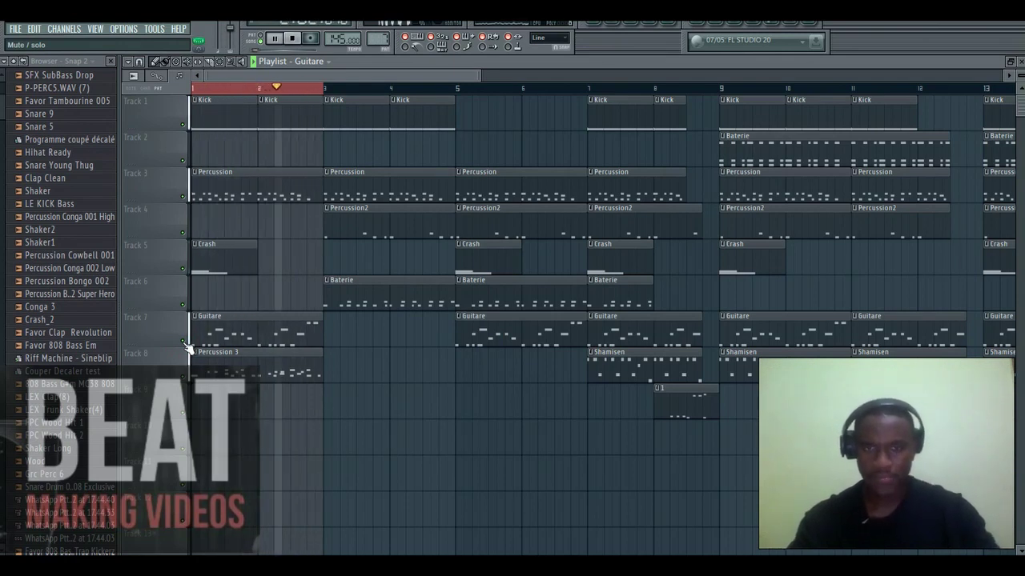
left_click(183, 343)
key("space")
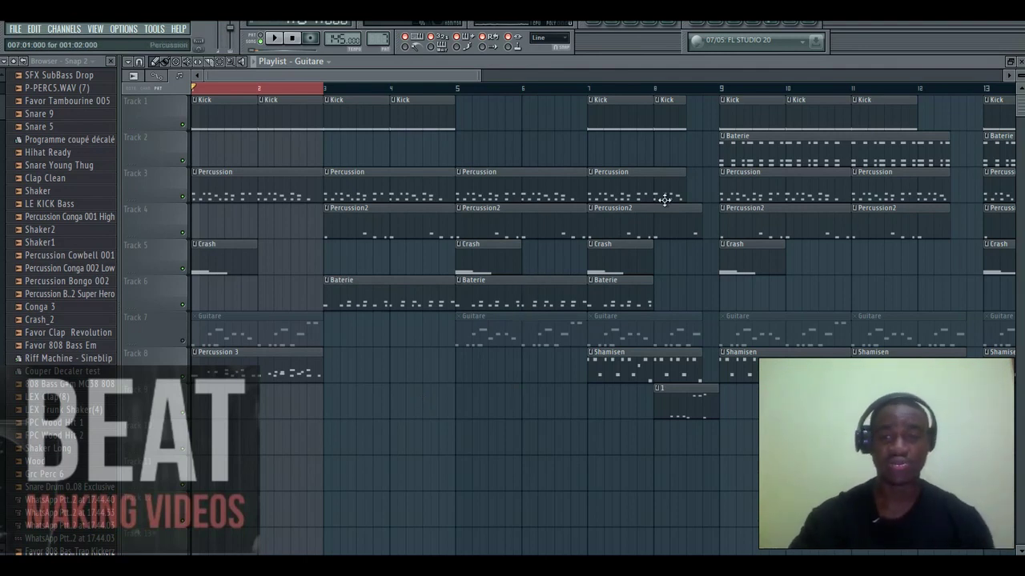
- Place the Track 2 Baterie pattern at bar 1 on that track and audition it with the other opening clips
left_click(738, 150)
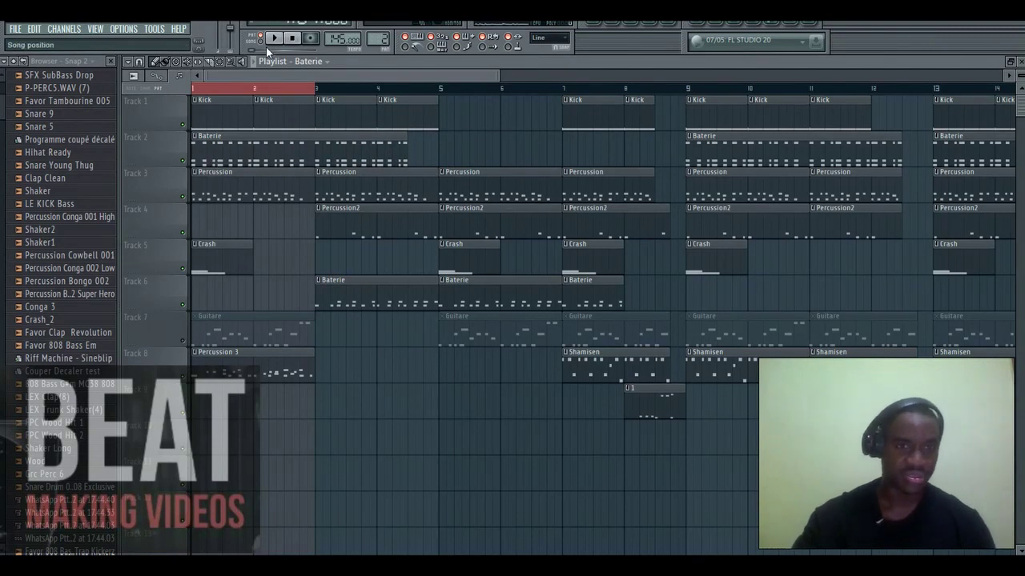
left_click(273, 37)
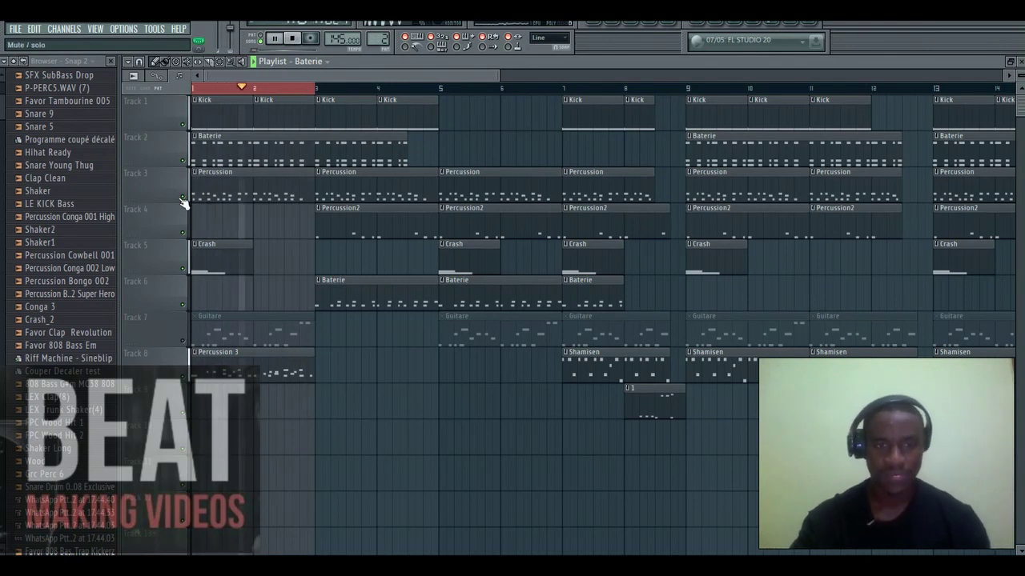
left_click(293, 38)
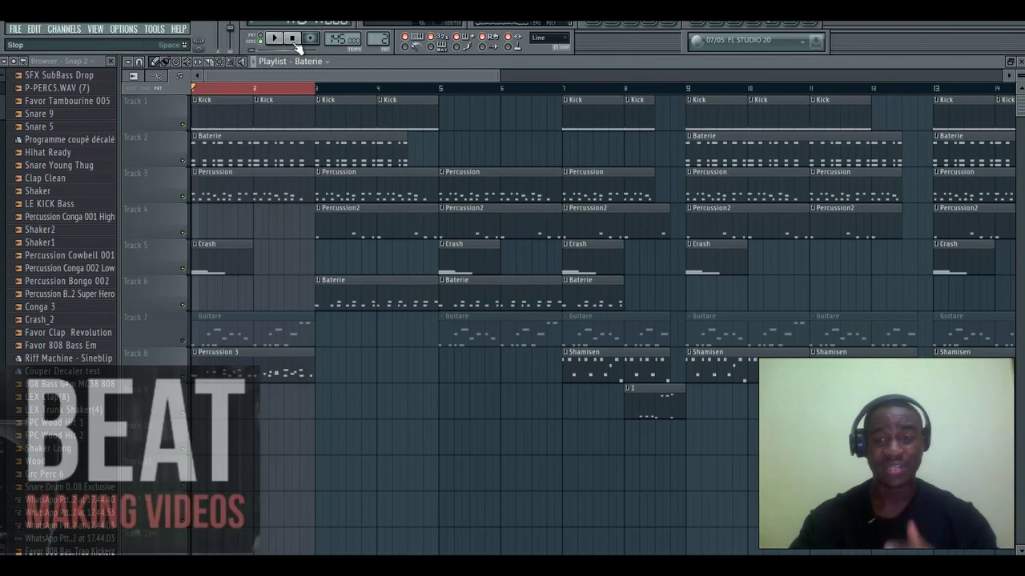
- Audition bar 8 as a looped time selection, clear the selection, and stop playback at the song start
left_click(222, 63)
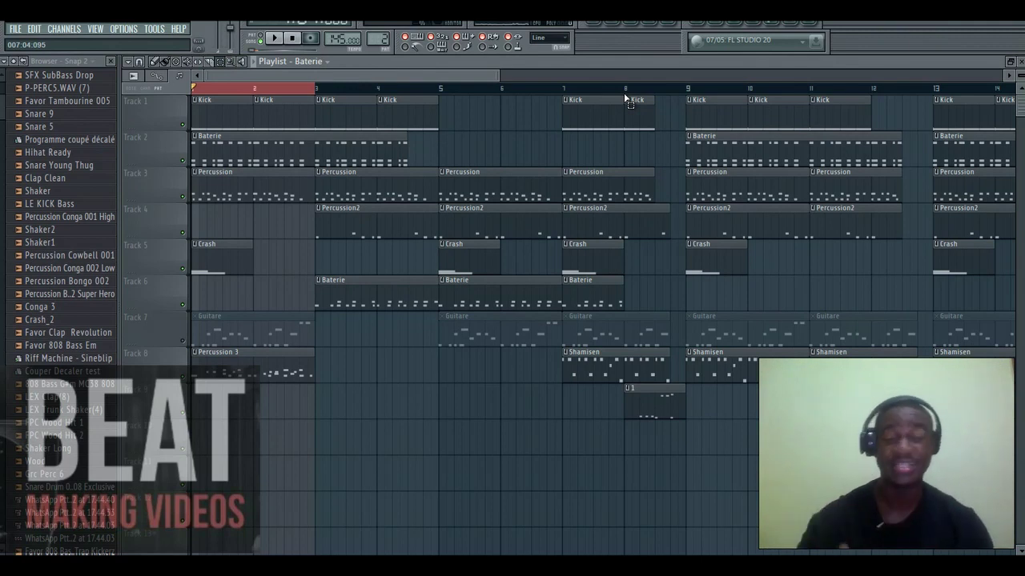
left_click_drag(625, 97, 688, 100)
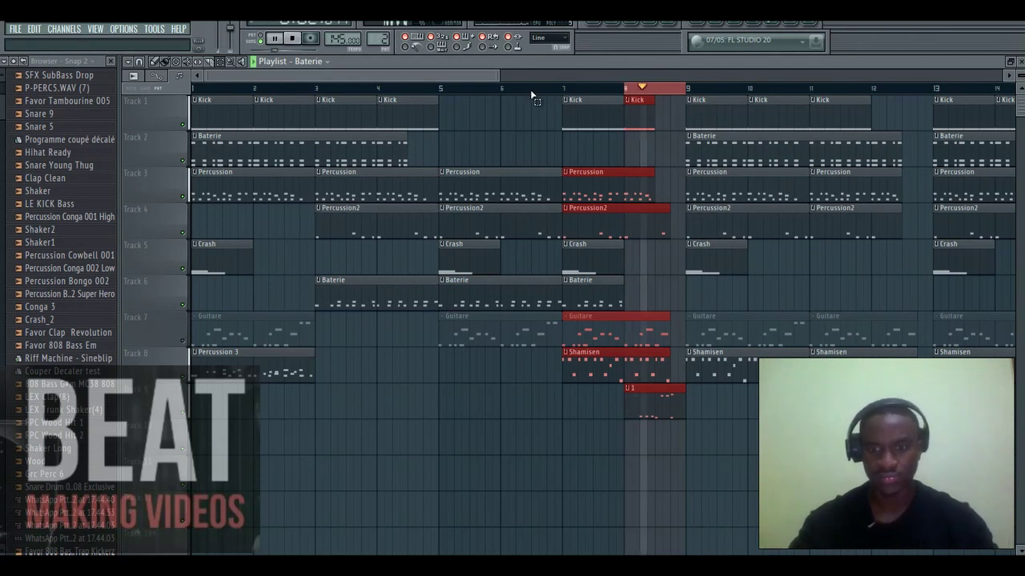
left_click(665, 92)
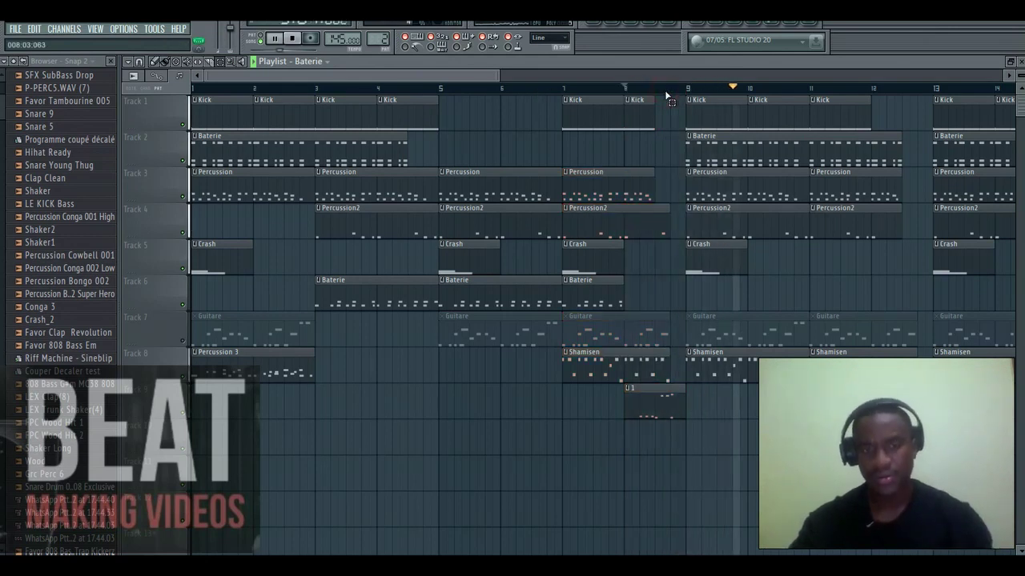
key("space")
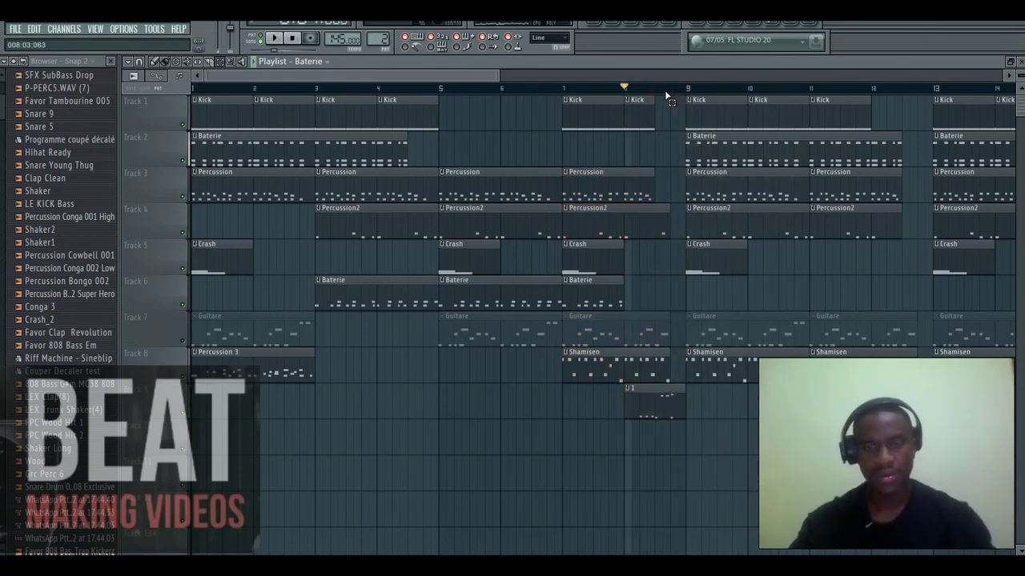
left_click(293, 40)
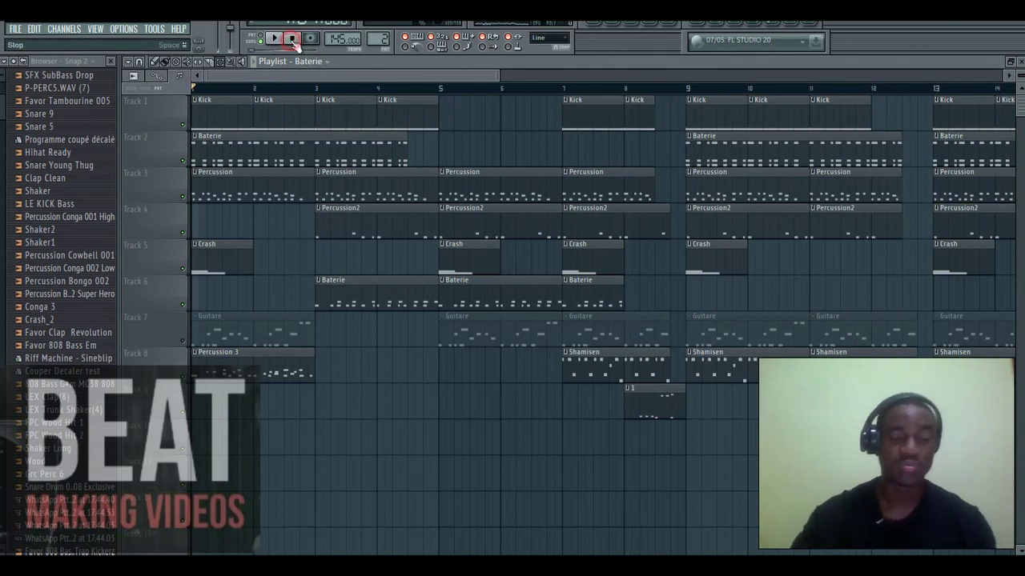